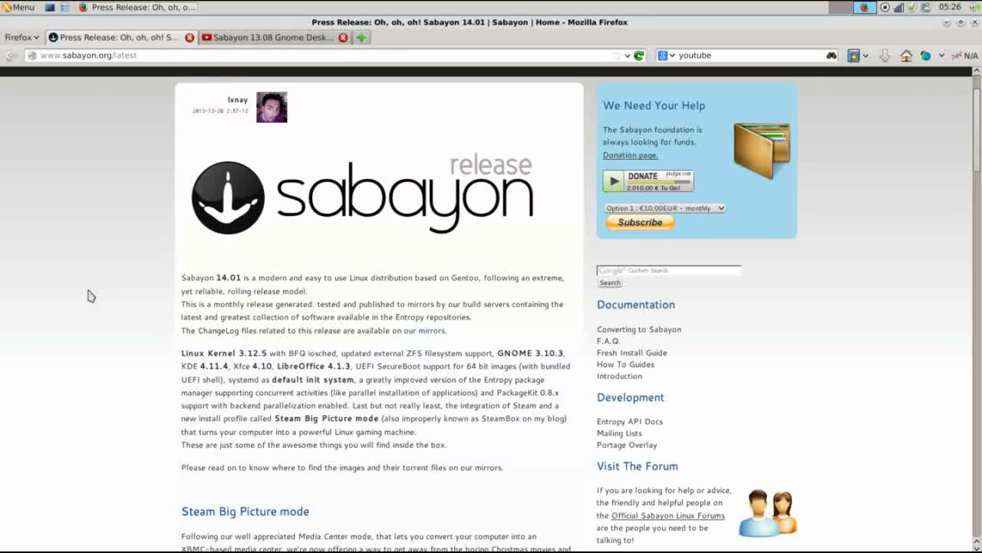
Switch to the Sabayon 13.08 Gnome Desktop Review video and browse down to its comments and back.
{"action": "left_click", "coordinate": [250, 39]}
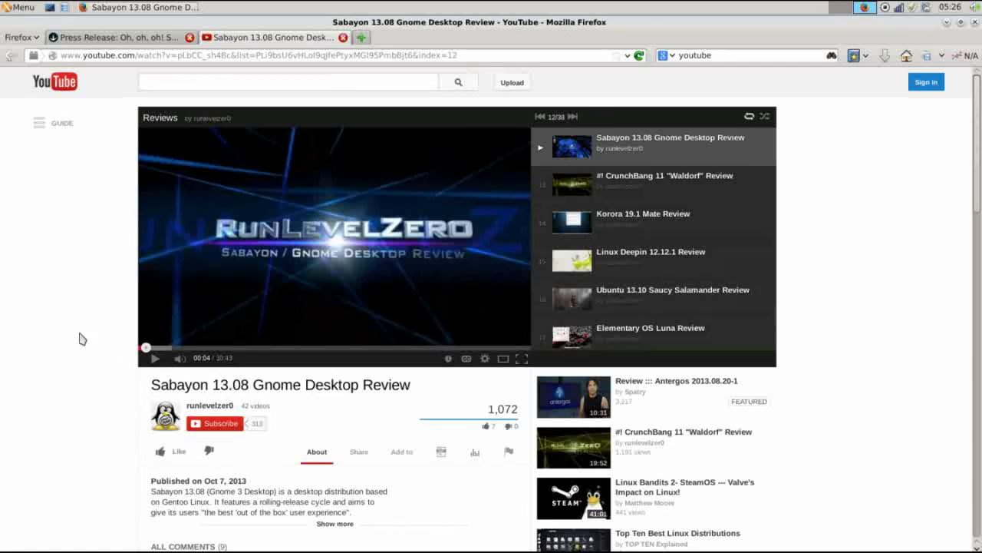
{"action": "scroll", "coordinate": [82, 338], "scroll_direction": "down", "scroll_amount": 3}
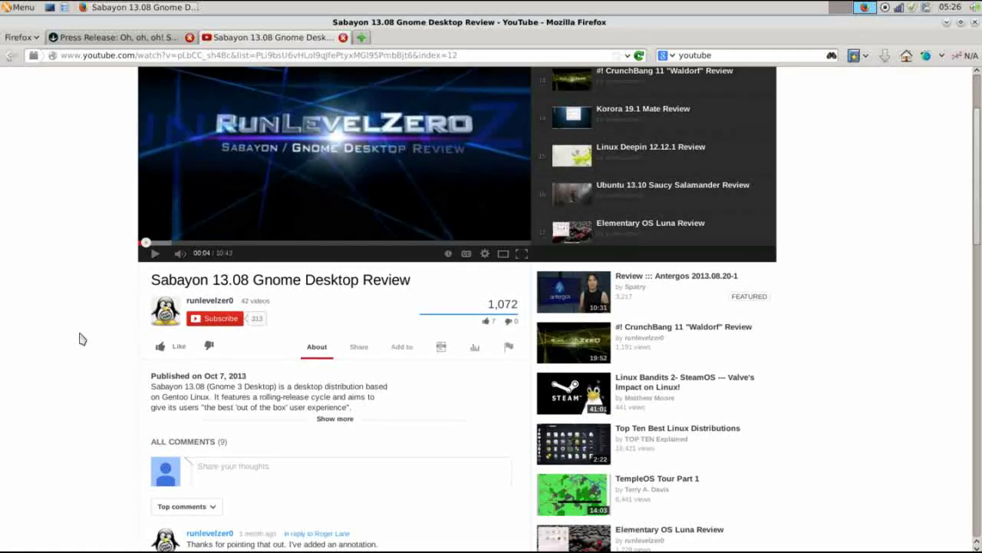
{"action": "scroll", "coordinate": [82, 339], "scroll_direction": "up", "scroll_amount": 3}
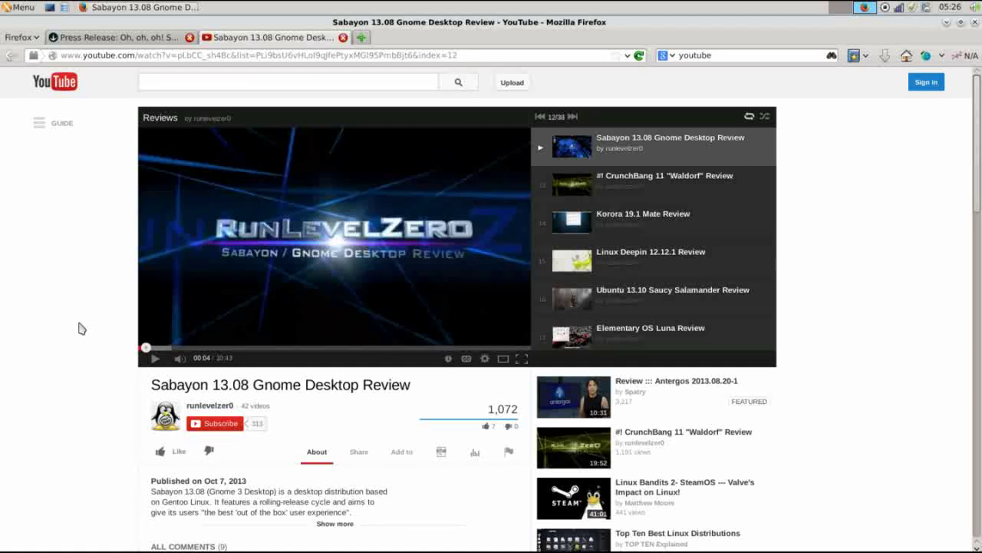
Read through the Sabayon 14.01 release announcement, then minimize Firefox to reveal the desktop.
{"action": "left_click", "coordinate": [119, 37]}
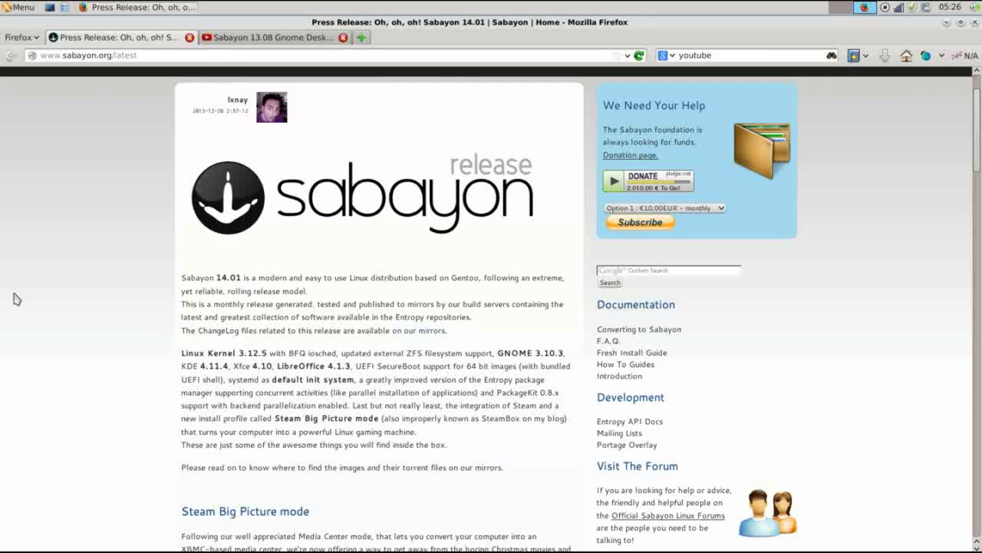
{"action": "scroll", "coordinate": [13, 299], "scroll_direction": "down", "scroll_amount": 2}
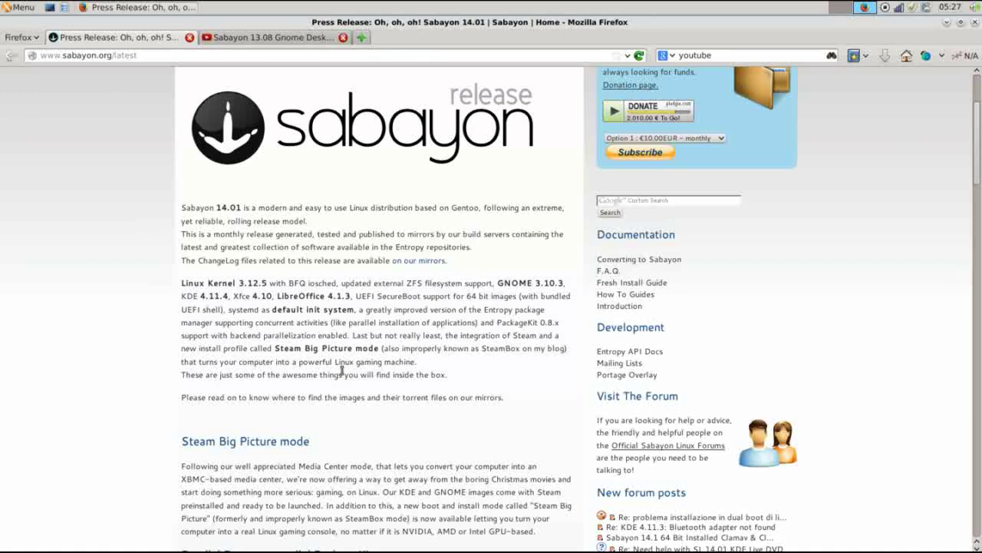
{"action": "scroll", "coordinate": [236, 389], "scroll_direction": "down", "scroll_amount": 10}
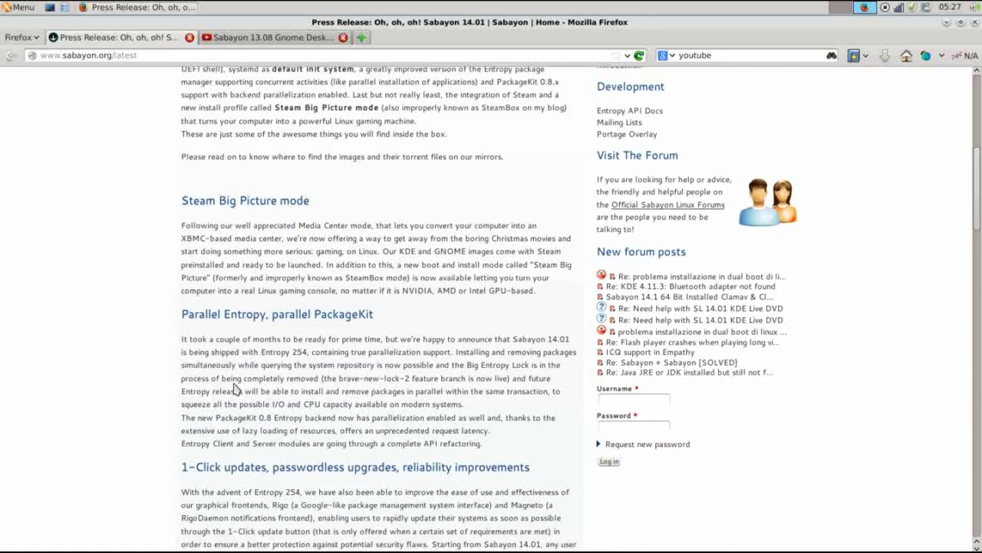
{"action": "scroll", "coordinate": [233, 383], "scroll_direction": "down", "scroll_amount": 6}
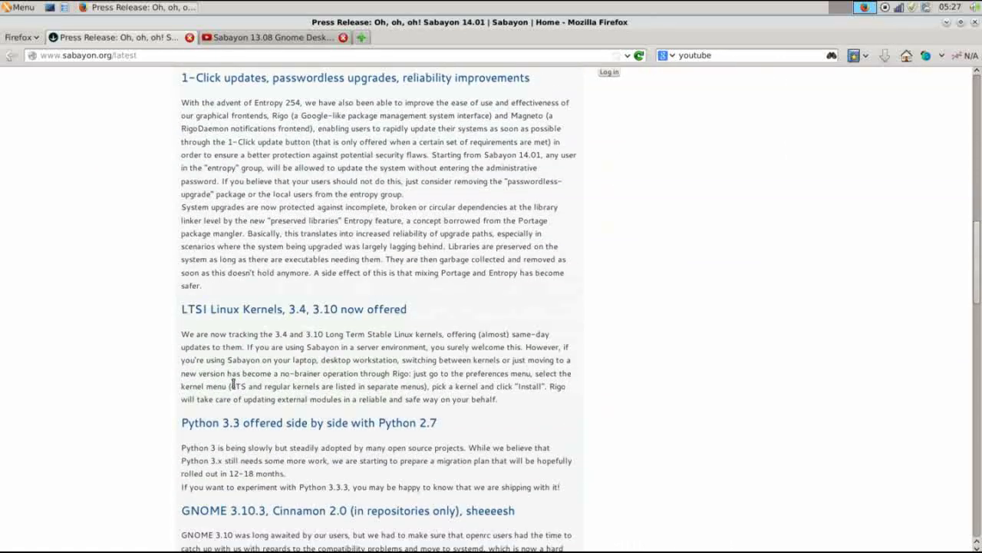
{"action": "scroll", "coordinate": [236, 389], "scroll_direction": "down", "scroll_amount": 1}
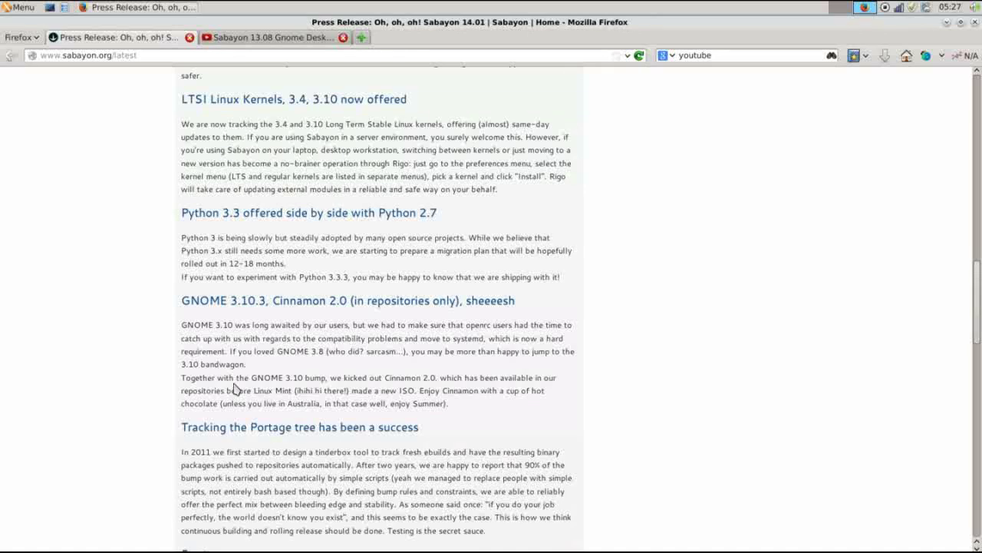
{"action": "scroll", "coordinate": [236, 390], "scroll_direction": "up", "scroll_amount": 15}
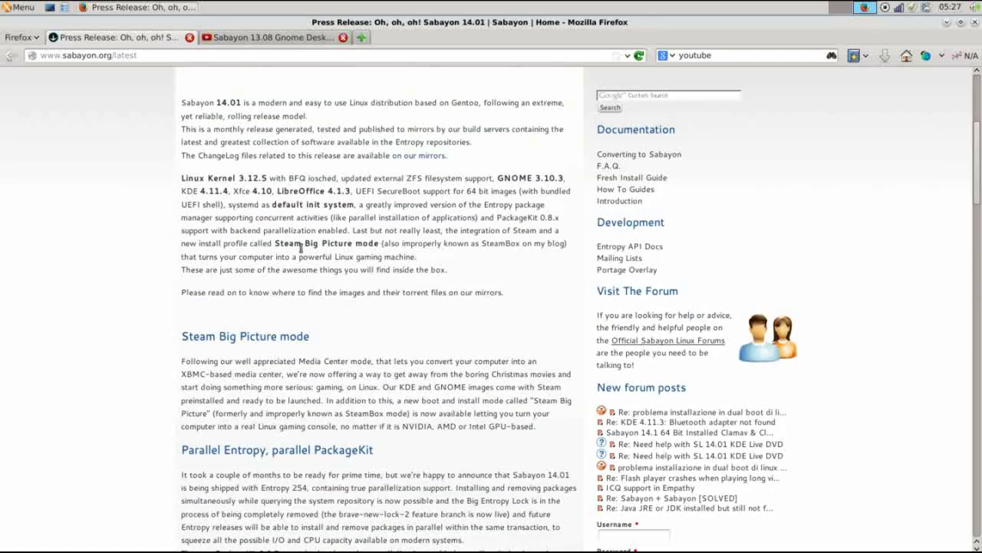
{"action": "left_click", "coordinate": [844, 8]}
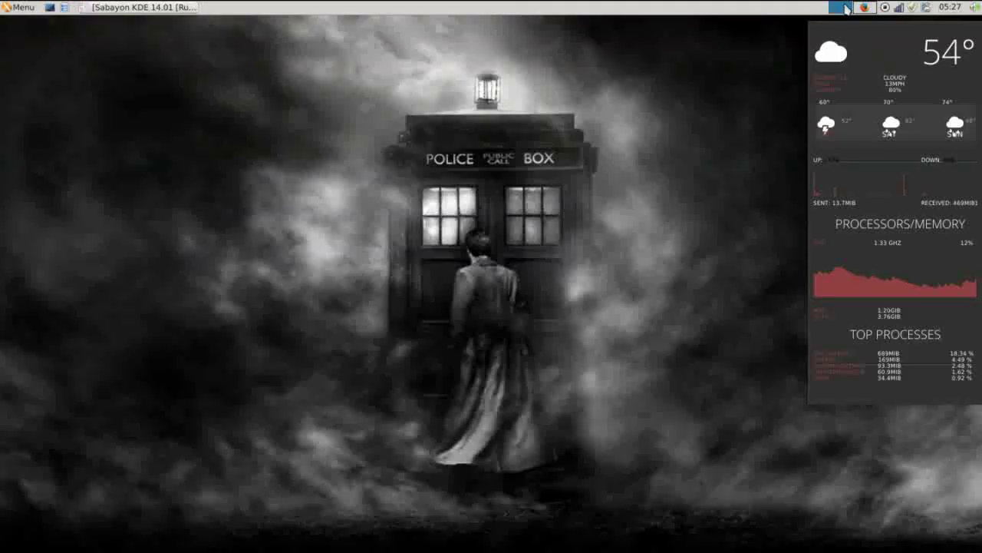
Bring the Sabayon KDE 14.01 virtual machine to the front from the taskbar.
{"action": "left_click", "coordinate": [178, 10]}
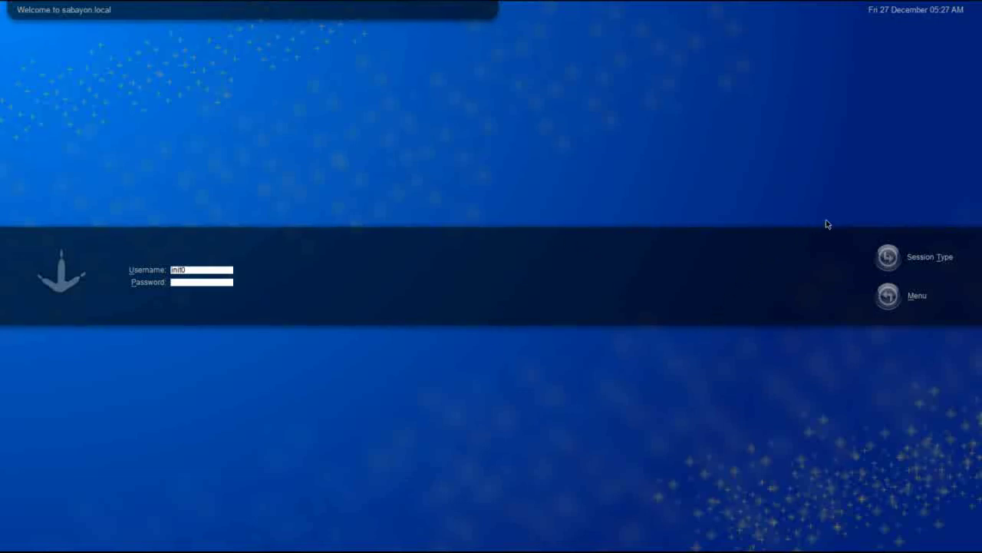
Log in using the KDE Plasma Workspace (previous) session type and the account password.
{"action": "left_click", "coordinate": [888, 257]}
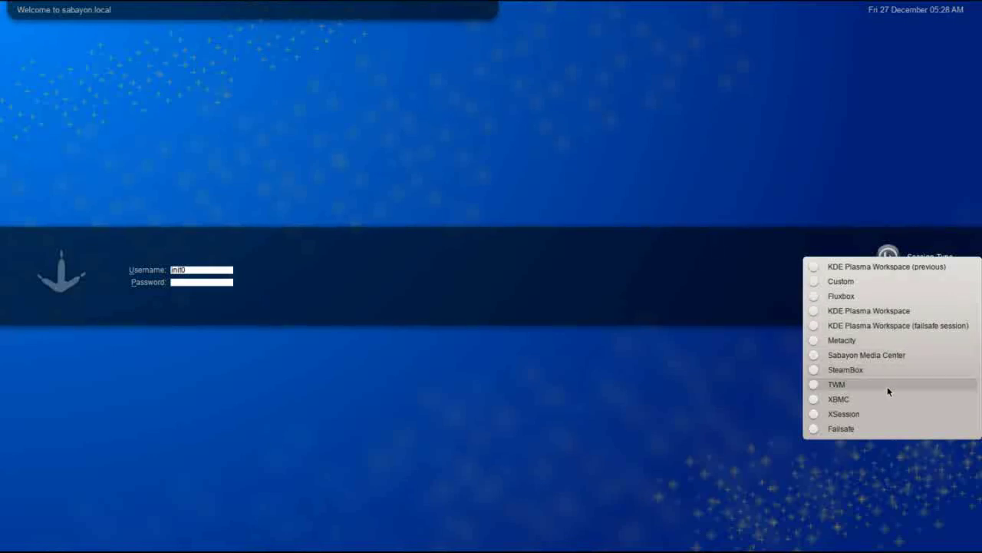
{"action": "left_click", "coordinate": [897, 268]}
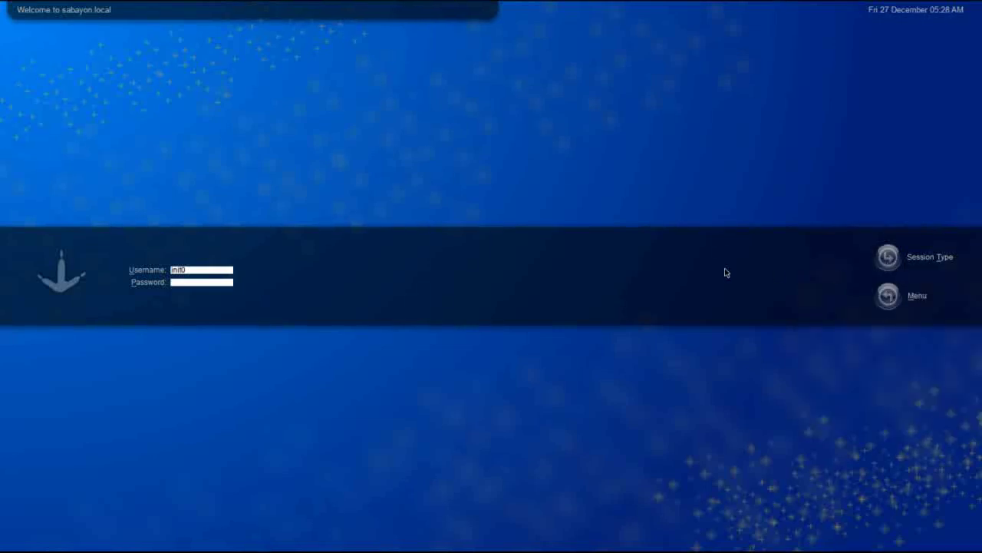
{"action": "left_click", "coordinate": [222, 281]}
{"action": "type", "text": "••••••••"}
{"action": "key", "text": "Return"}
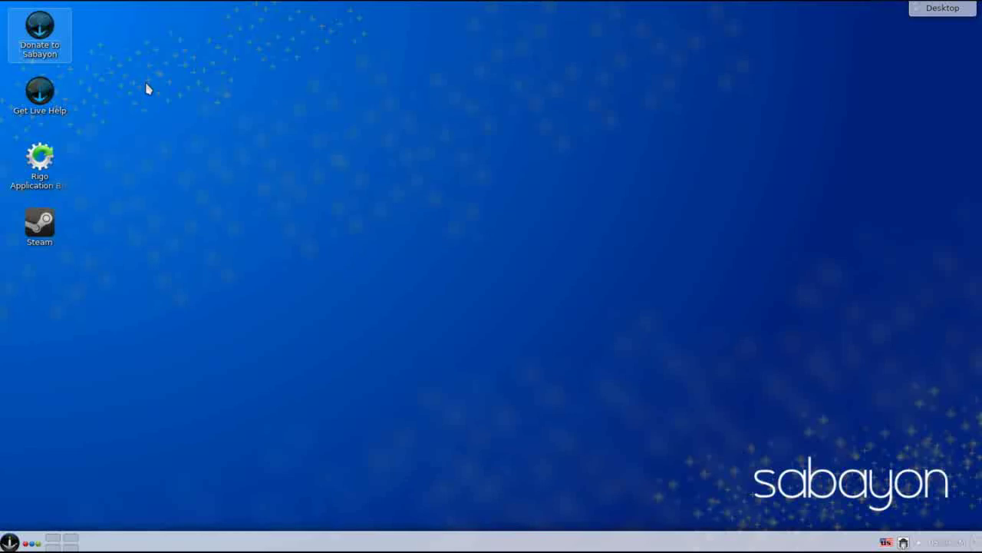
{"action": "left_click", "coordinate": [65, 31]}
{"action": "left_click", "coordinate": [48, 103]}
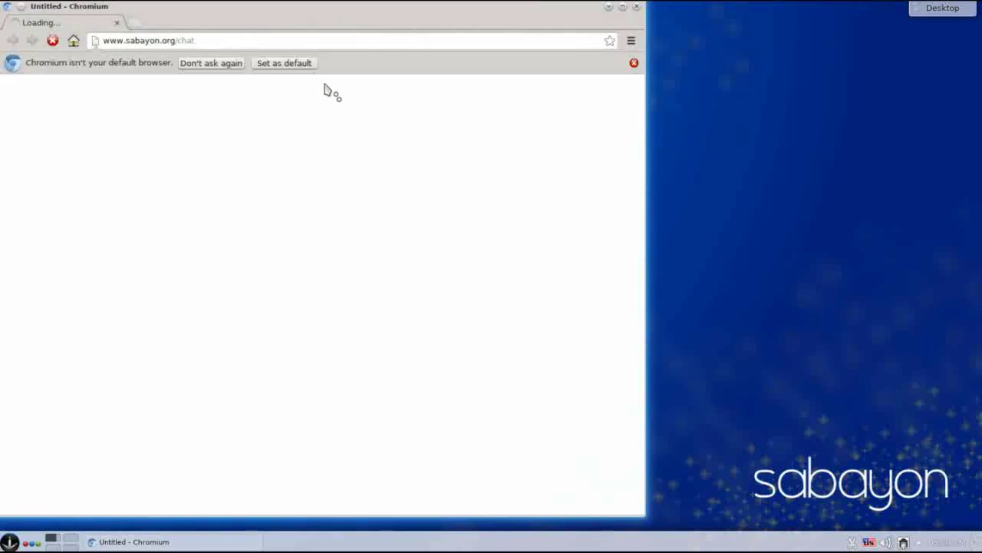
Move Chromium aside, look over the #sabayon Live Chat form, then close the browser.
{"action": "left_click_drag", "start_coordinate": [335, 10], "coordinate": [553, 9]}
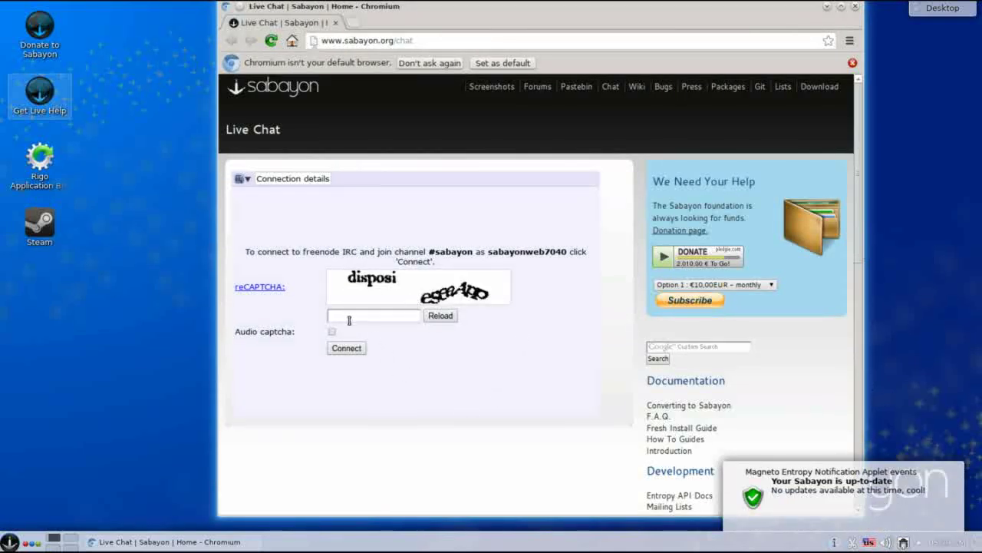
{"action": "left_click", "coordinate": [344, 316]}
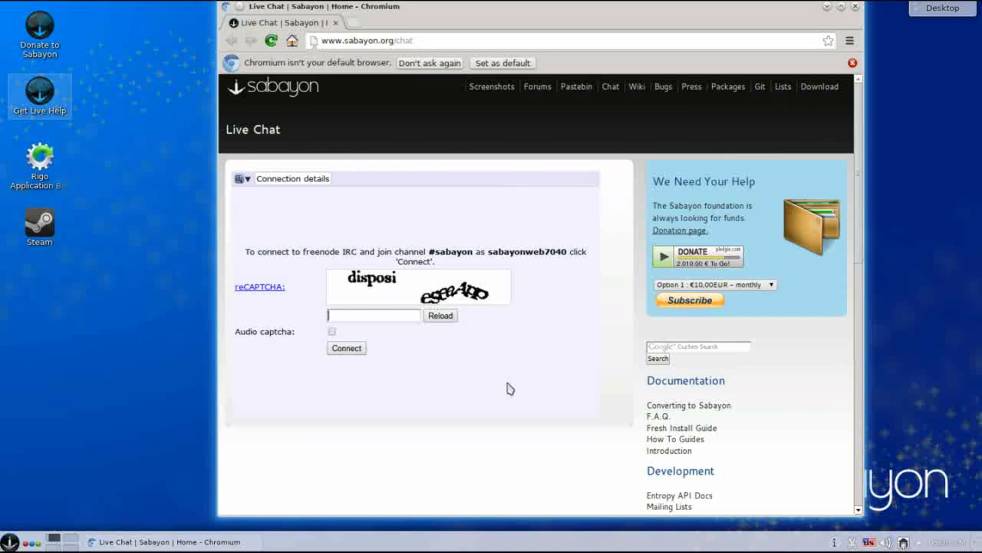
{"action": "left_click", "coordinate": [857, 6]}
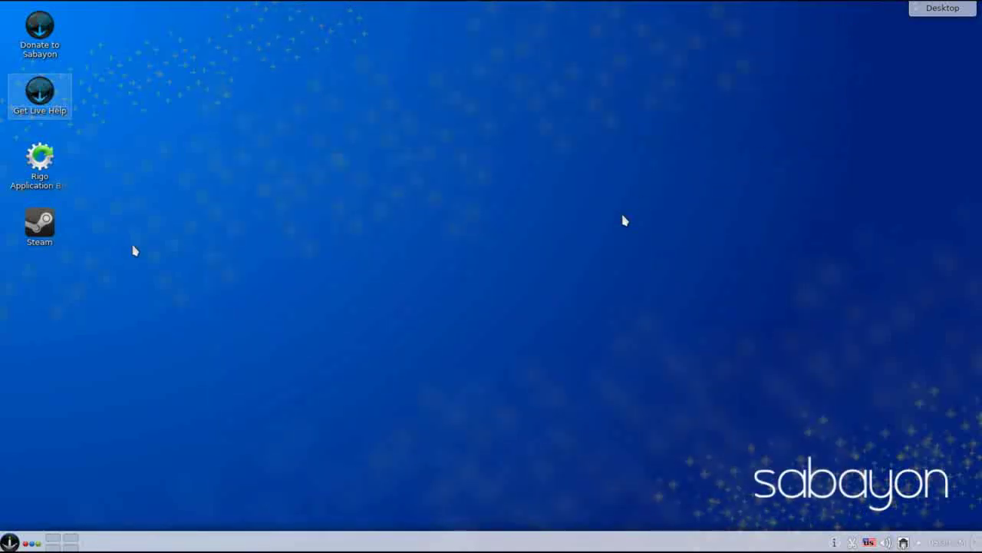
Launch Rigo Application Browser maximized and view the KDE Desktop application group.
{"action": "left_click", "coordinate": [46, 162]}
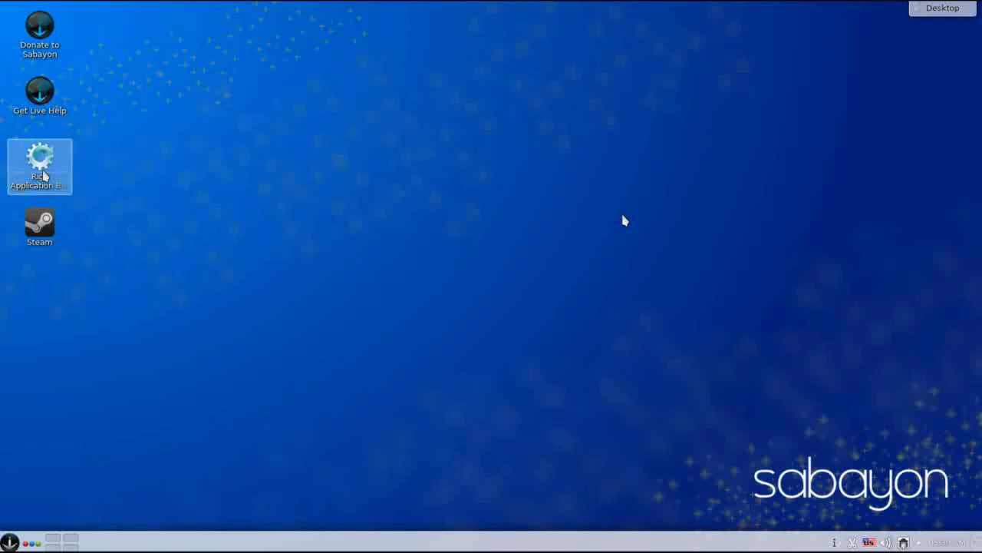
{"action": "double_click", "coordinate": [42, 175]}
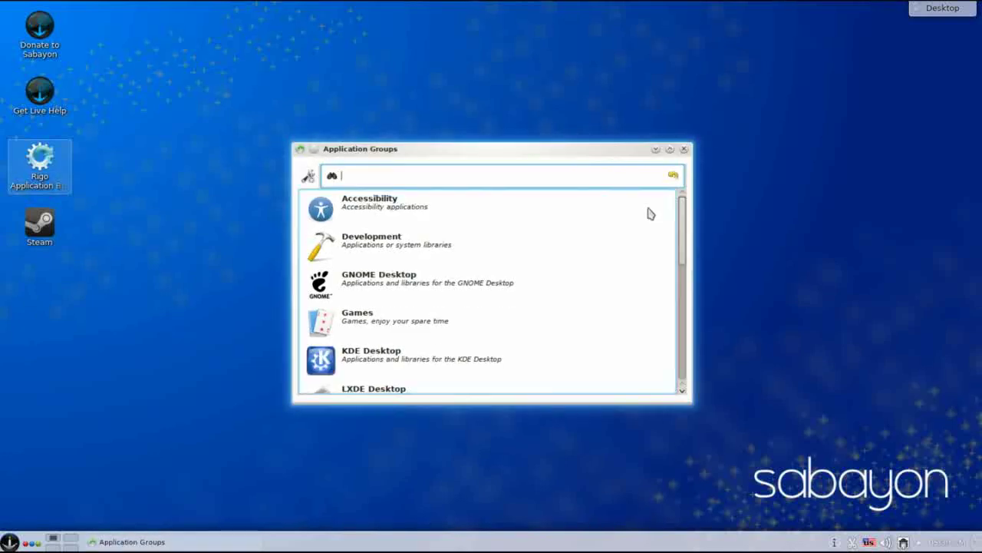
{"action": "left_click", "coordinate": [671, 150]}
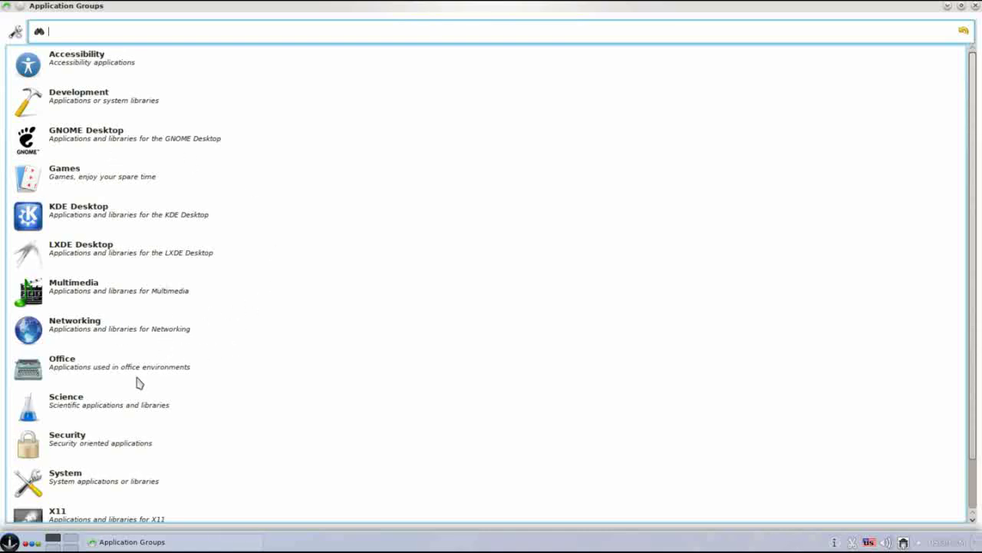
{"action": "left_click", "coordinate": [46, 222]}
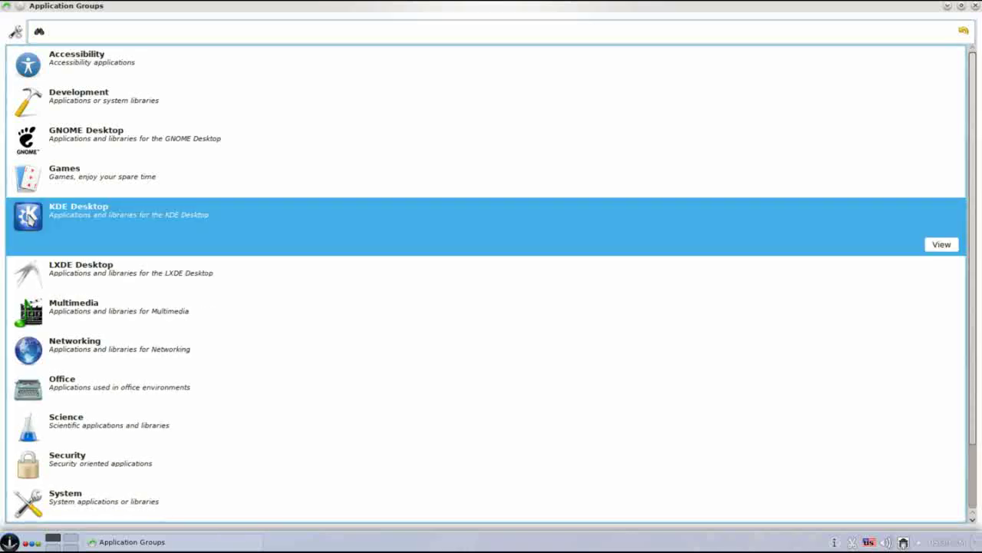
{"action": "left_click", "coordinate": [939, 246]}
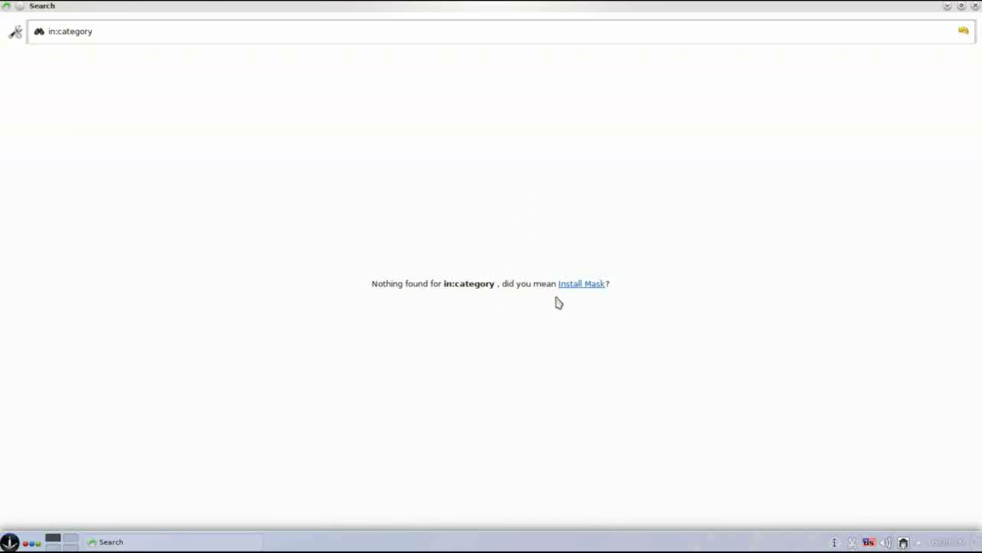
Rerun Application Groups, view KDE Desktop, and scroll the kde-base/kde-misc package list.
{"action": "left_click", "coordinate": [16, 32]}
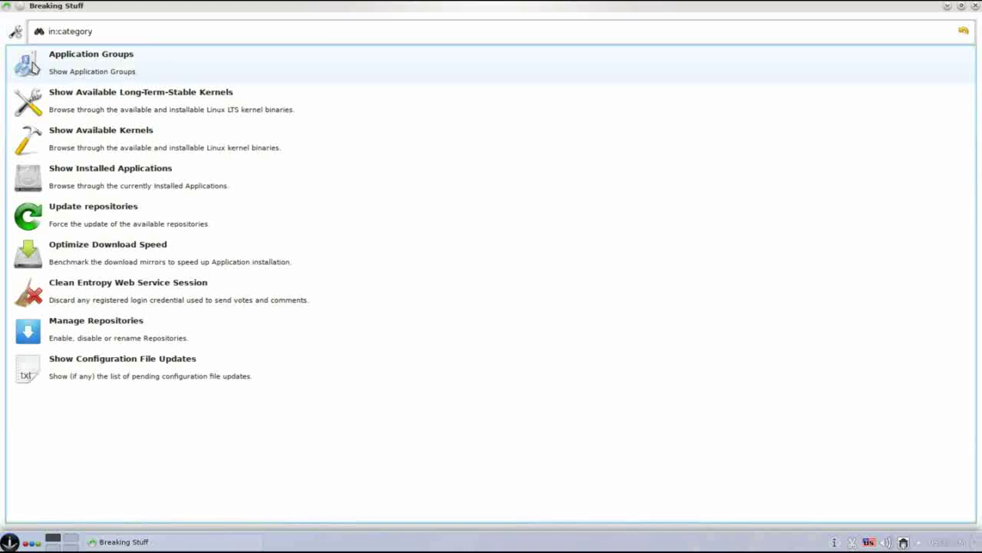
{"action": "left_click", "coordinate": [32, 67]}
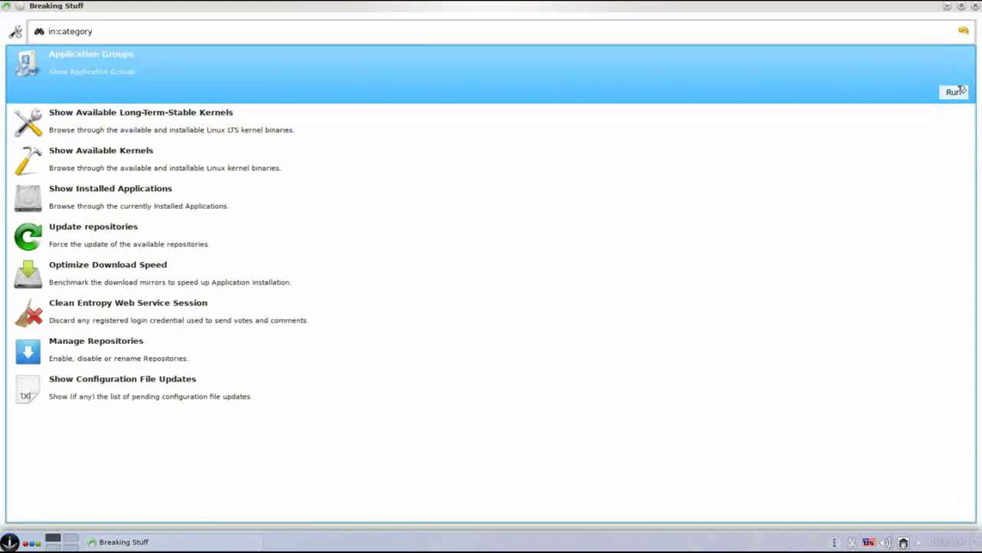
{"action": "left_click", "coordinate": [955, 92]}
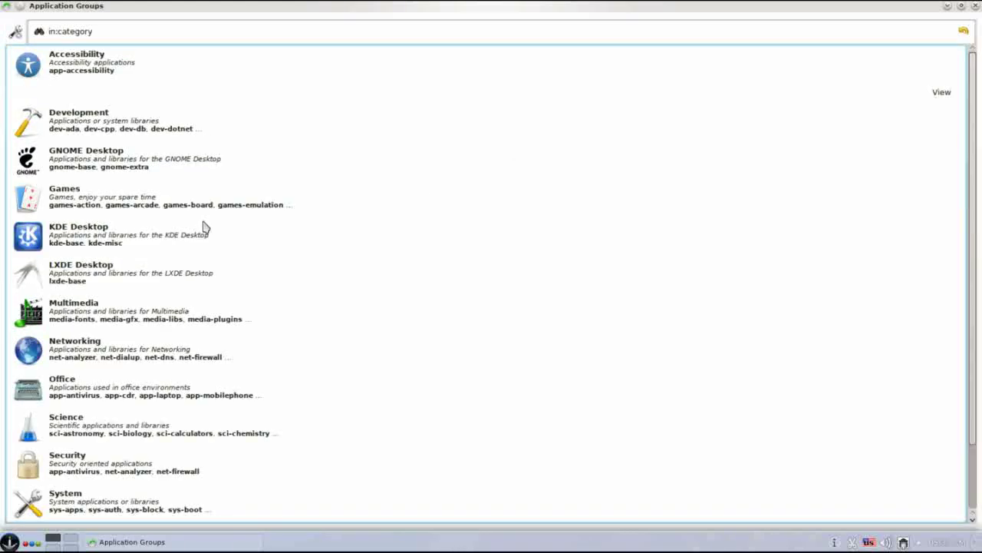
{"action": "left_click", "coordinate": [204, 229]}
{"action": "left_click", "coordinate": [941, 245]}
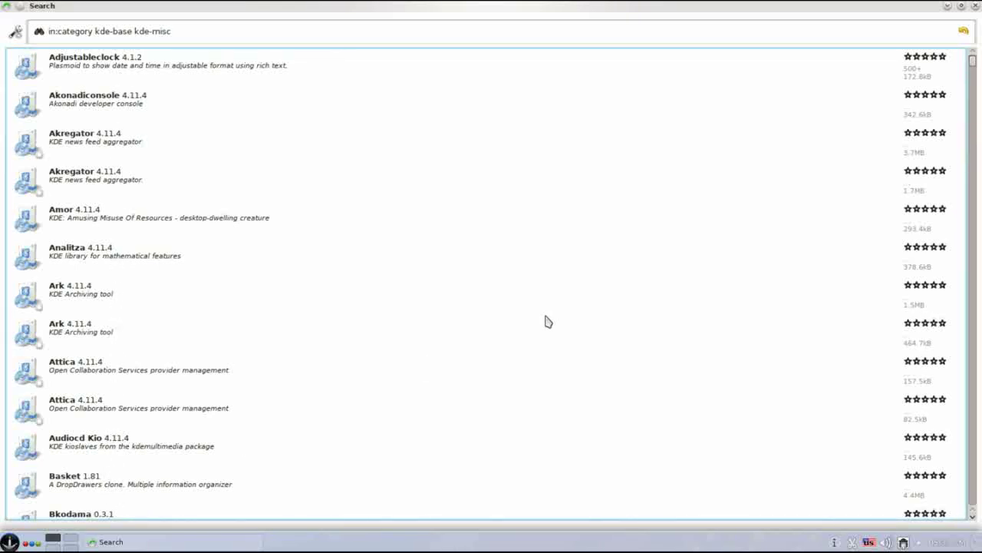
{"action": "scroll", "coordinate": [976, 69], "scroll_direction": "down", "scroll_amount": 1}
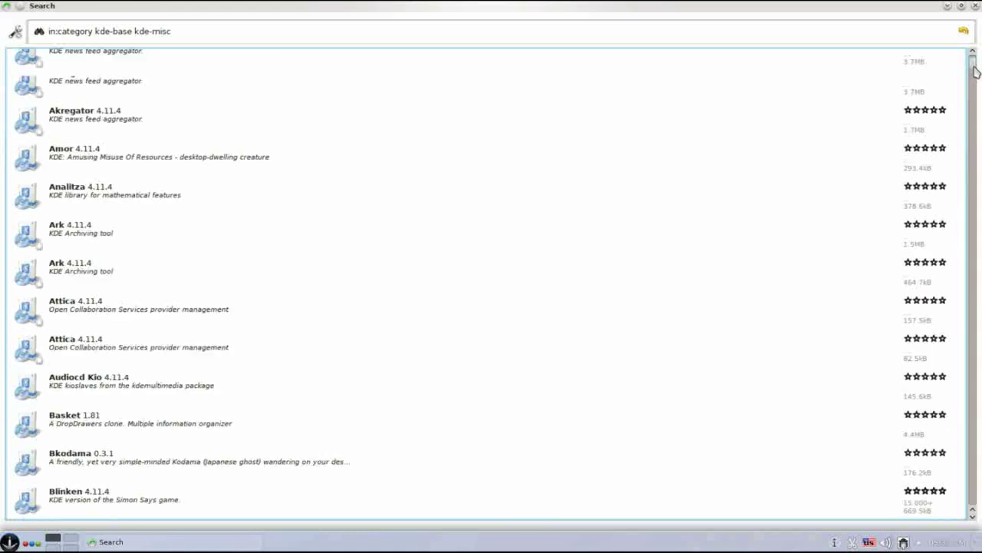
{"action": "scroll", "coordinate": [975, 73], "scroll_direction": "up", "scroll_amount": 1}
{"action": "scroll", "coordinate": [975, 88], "scroll_direction": "down", "scroll_amount": 1}
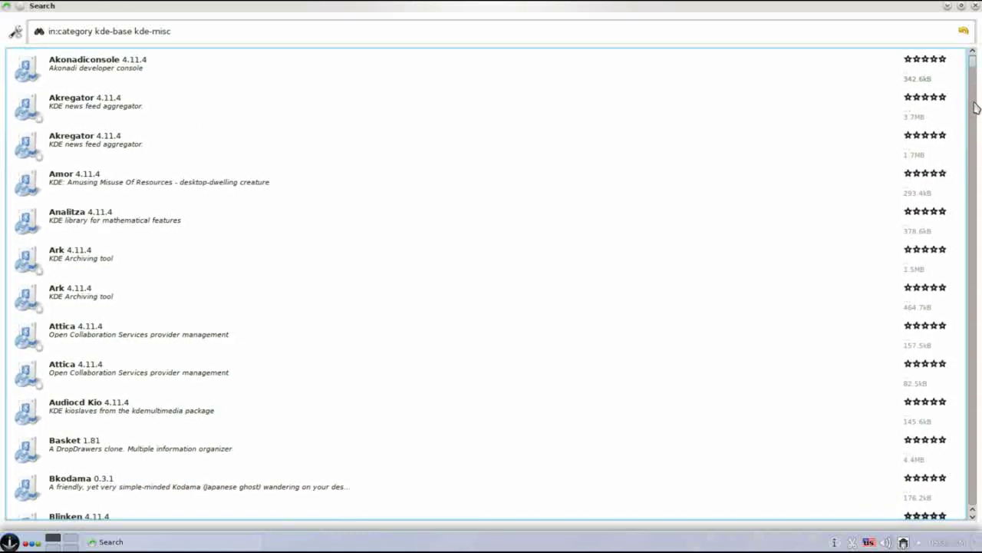
{"action": "scroll", "coordinate": [977, 107], "scroll_direction": "down", "scroll_amount": 3}
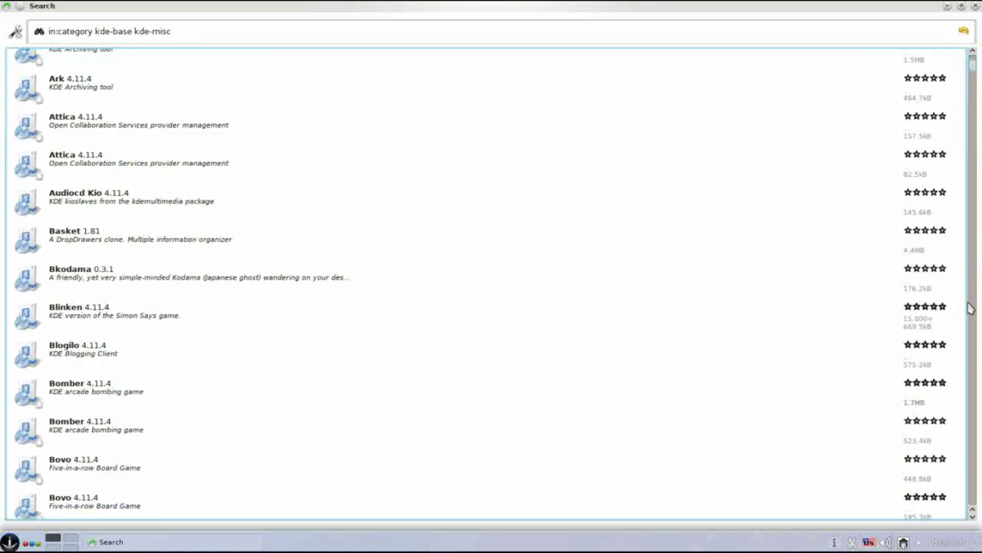